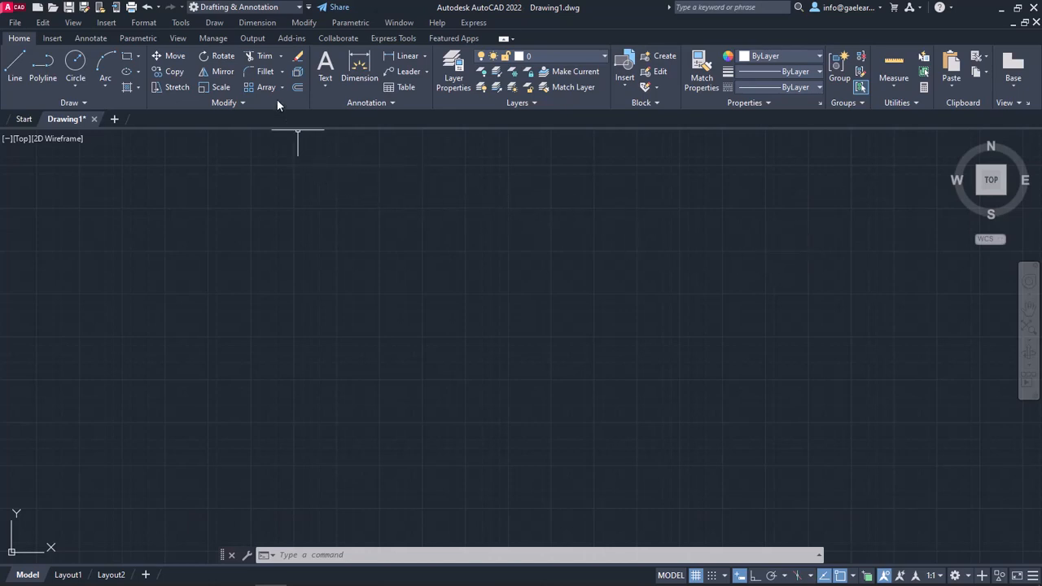
click(215, 23)
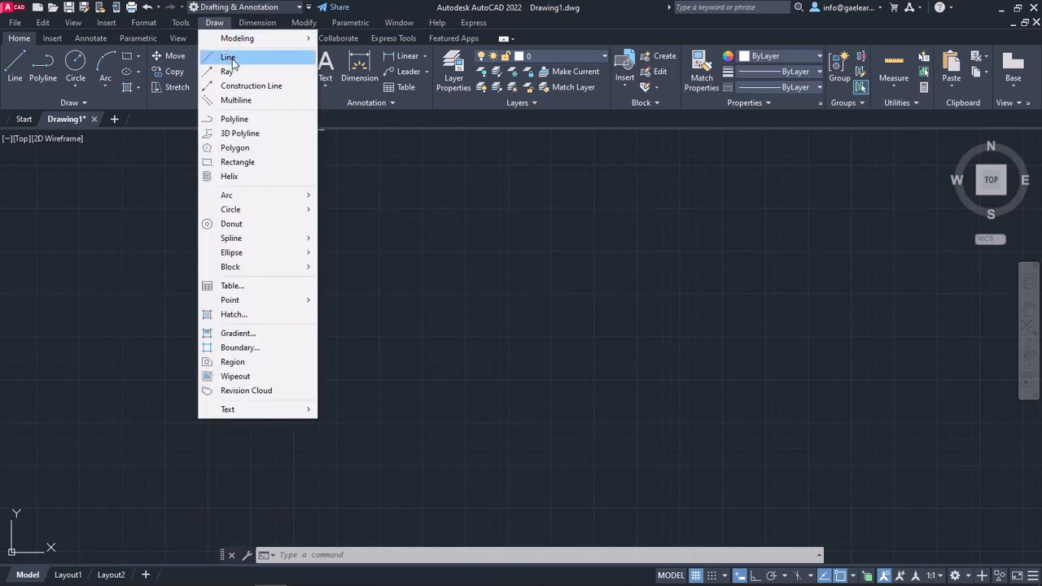
key(Escape)
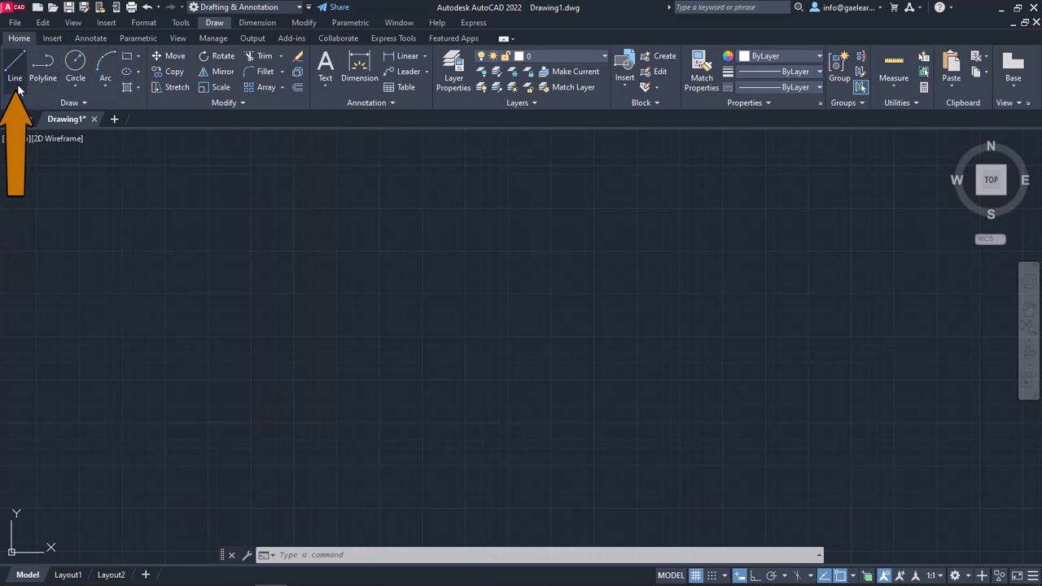
click(335, 554)
text(li)
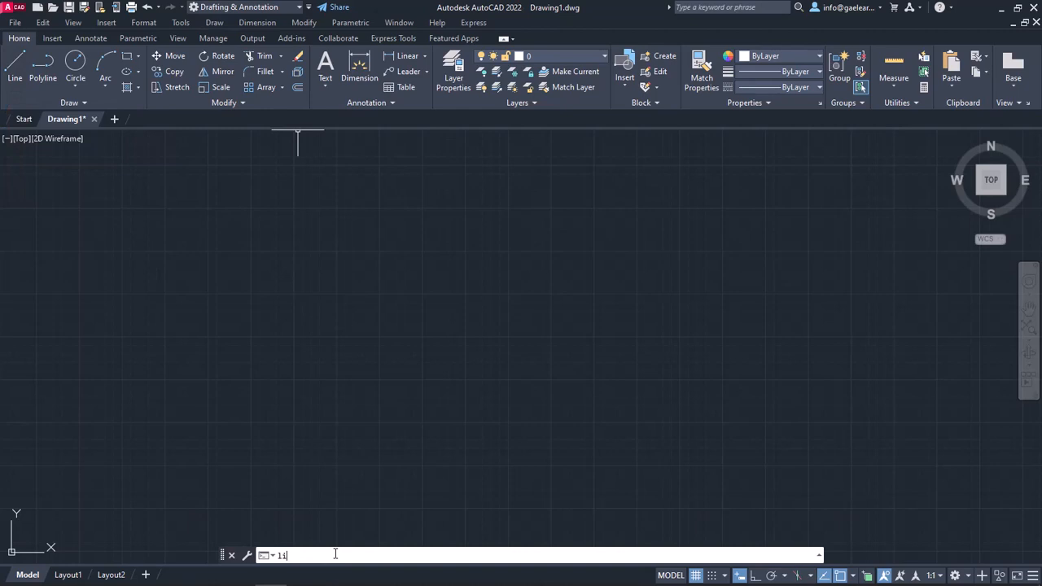
text(ne)
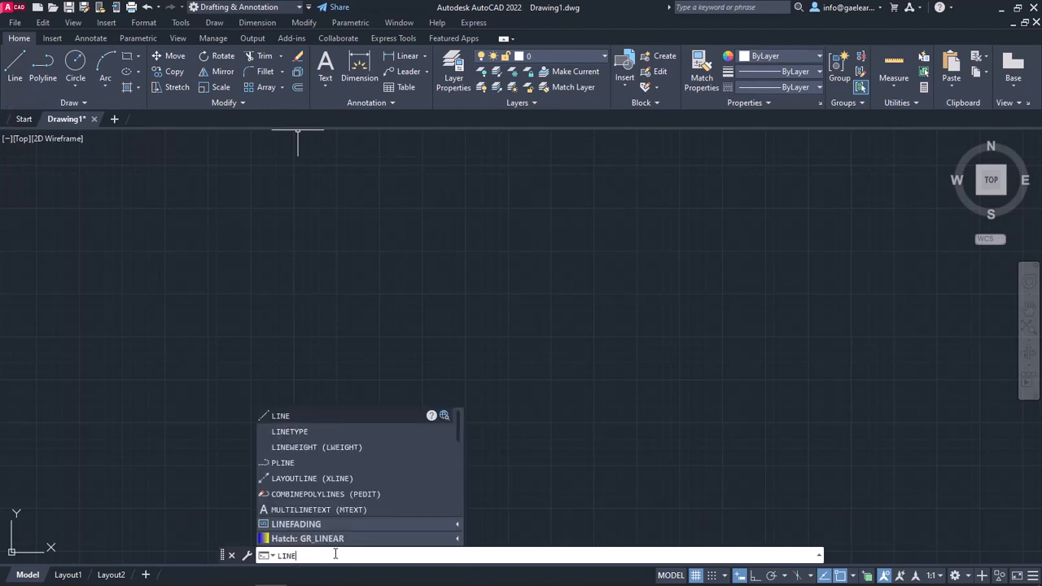
key(Escape)
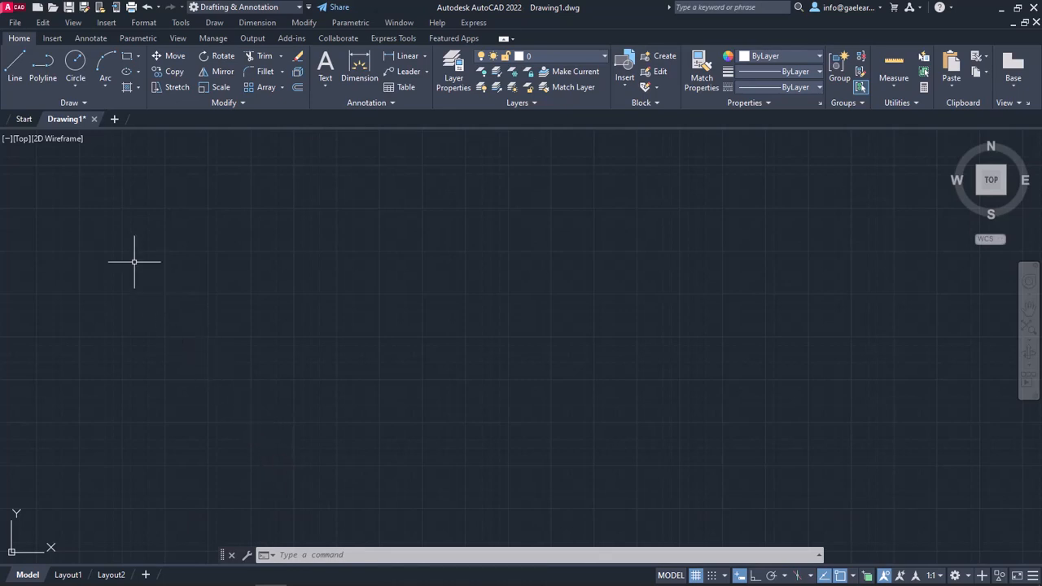
Draw a slightly rising line segment from a freely picked start point in the lower middle of the drawing area
click(19, 81)
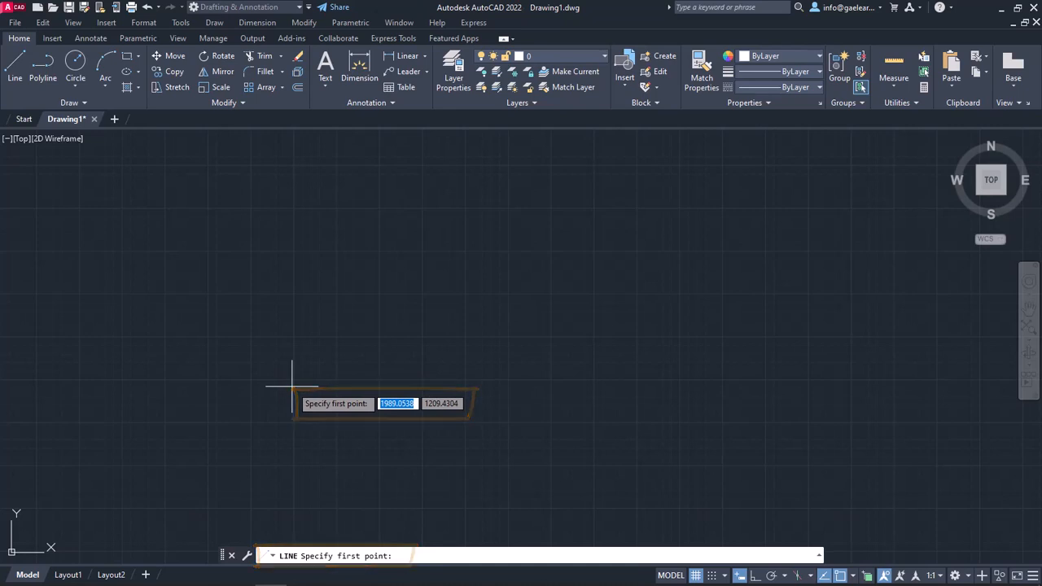
click(291, 386)
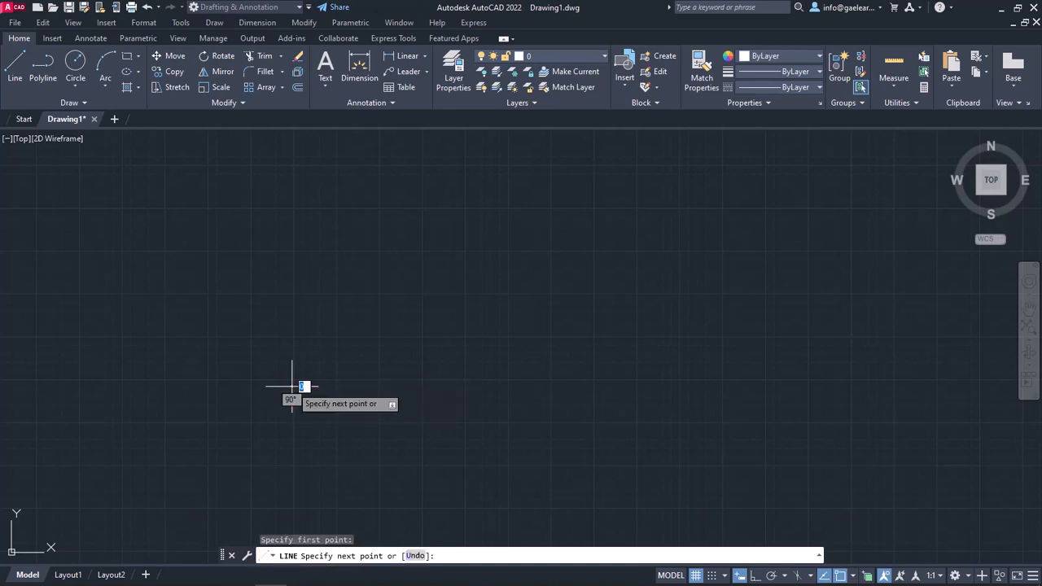
click(479, 370)
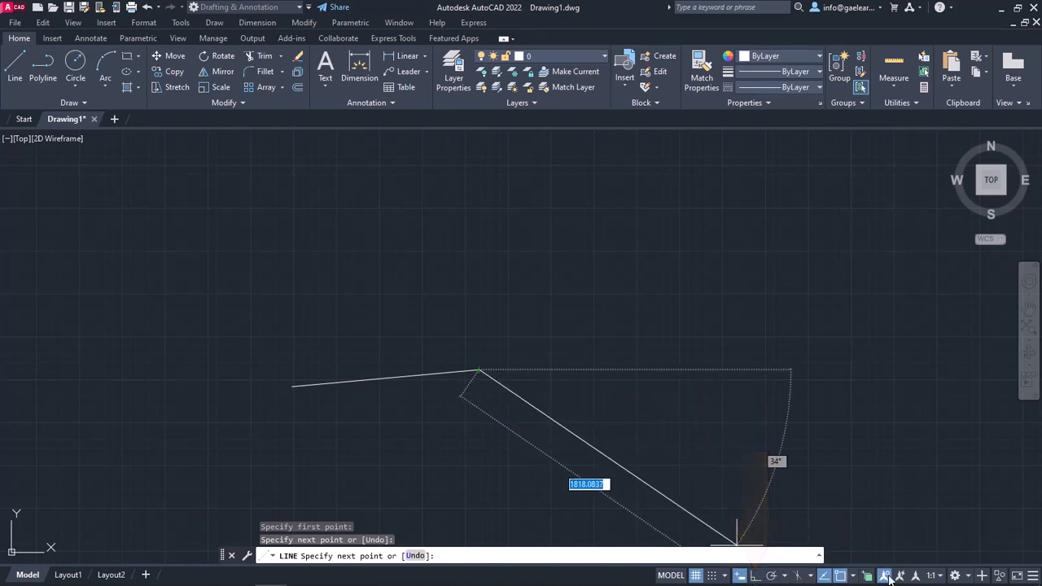
With Ortho mode on, continue the line with a horizontal segment and a vertical one upward, and close the outline to its start point
click(1032, 576)
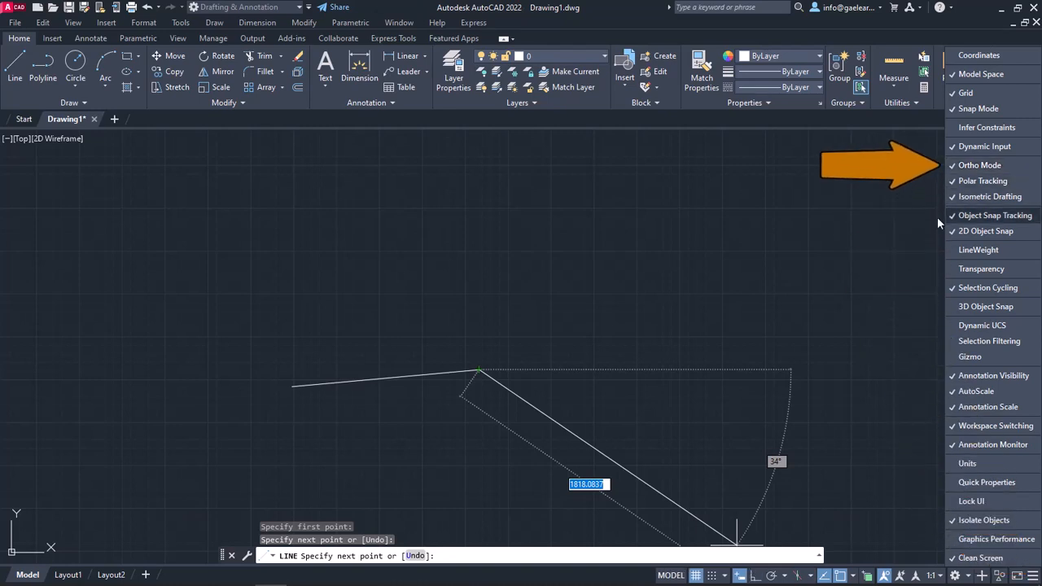
click(755, 575)
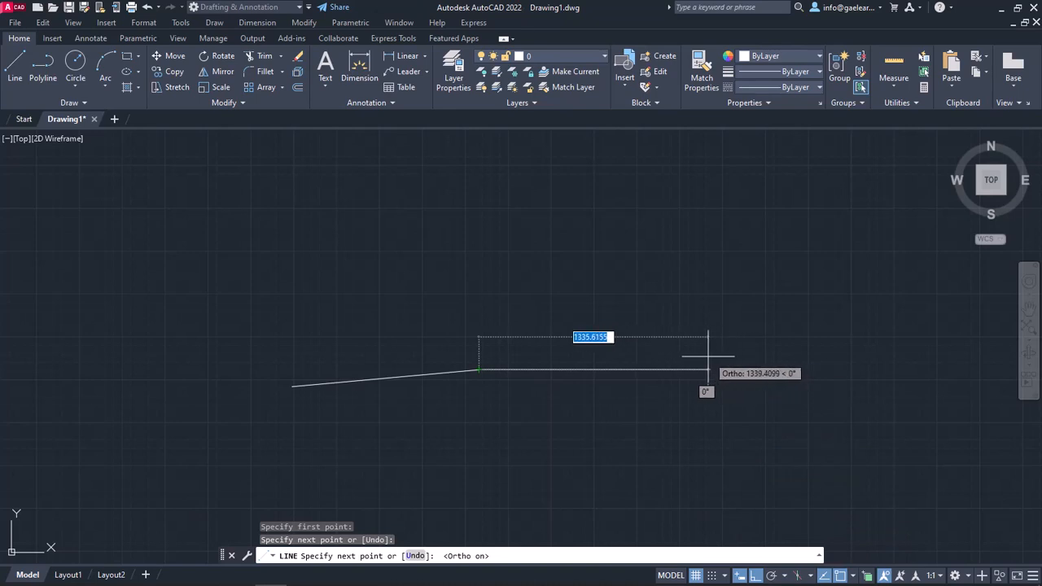
click(643, 370)
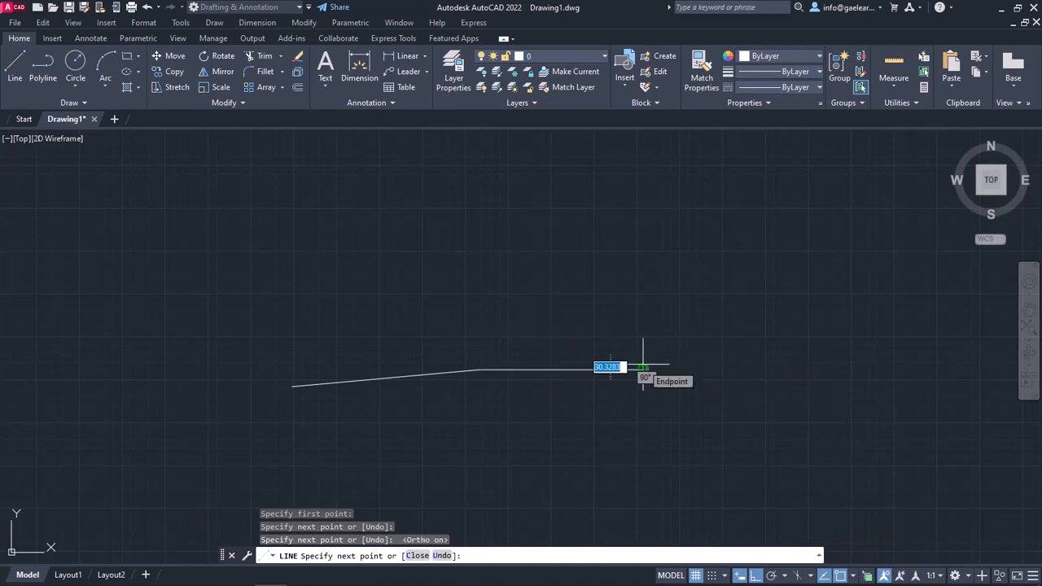
click(644, 189)
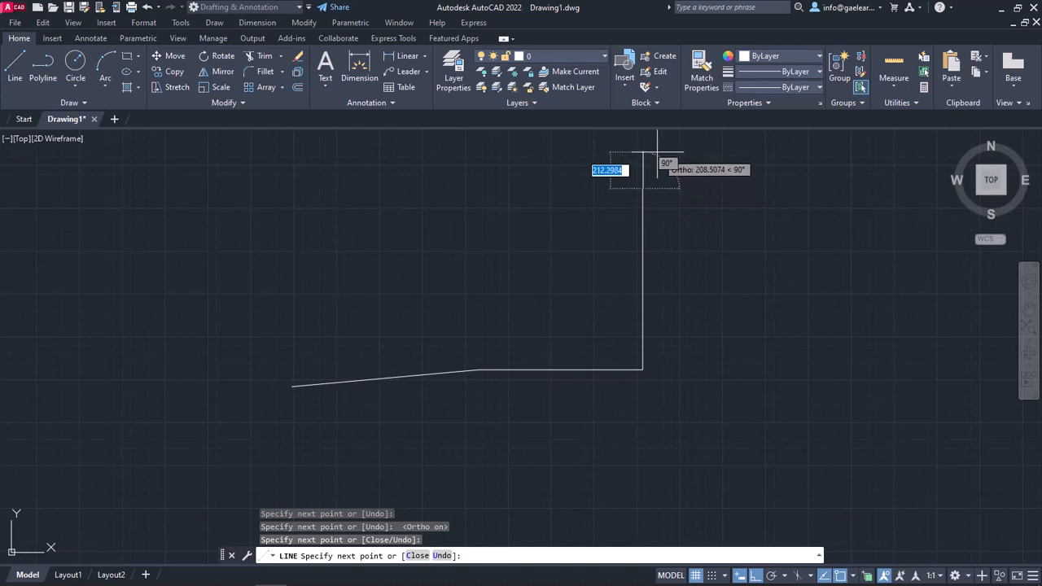
click(642, 188)
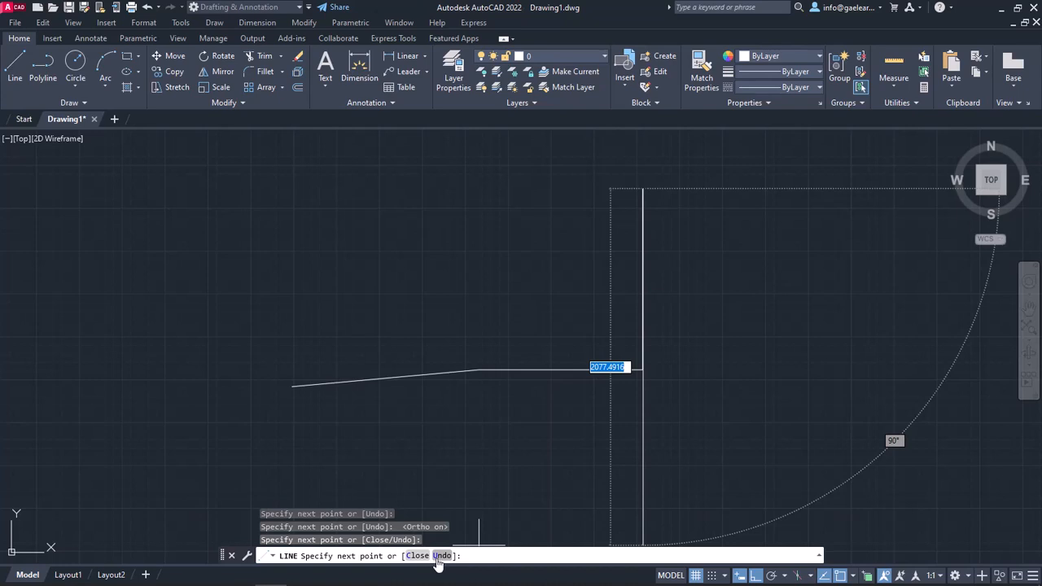
click(418, 556)
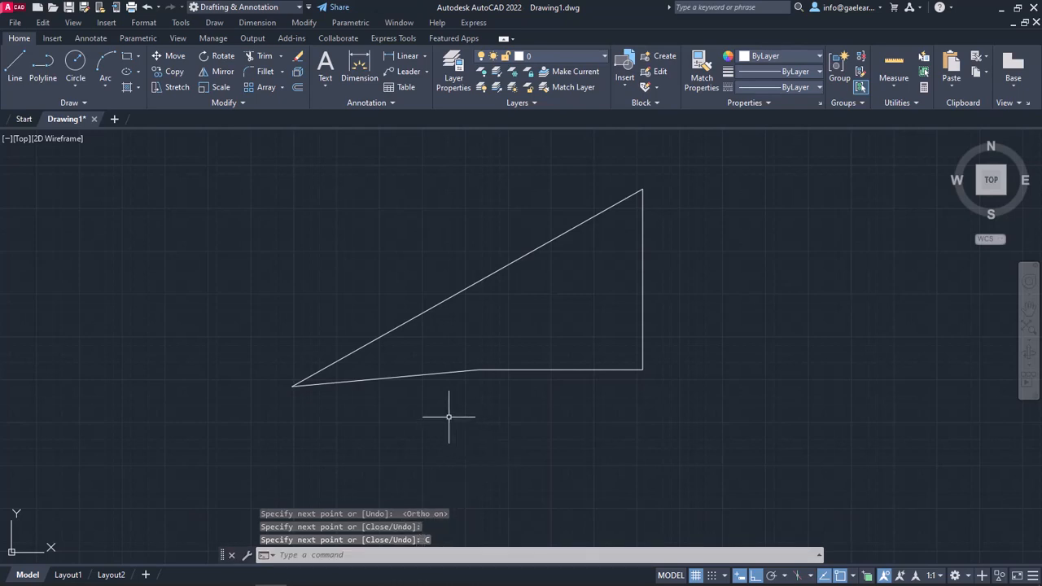
Erase all the line segments in the drawing and turn Ortho mode off
click(440, 373)
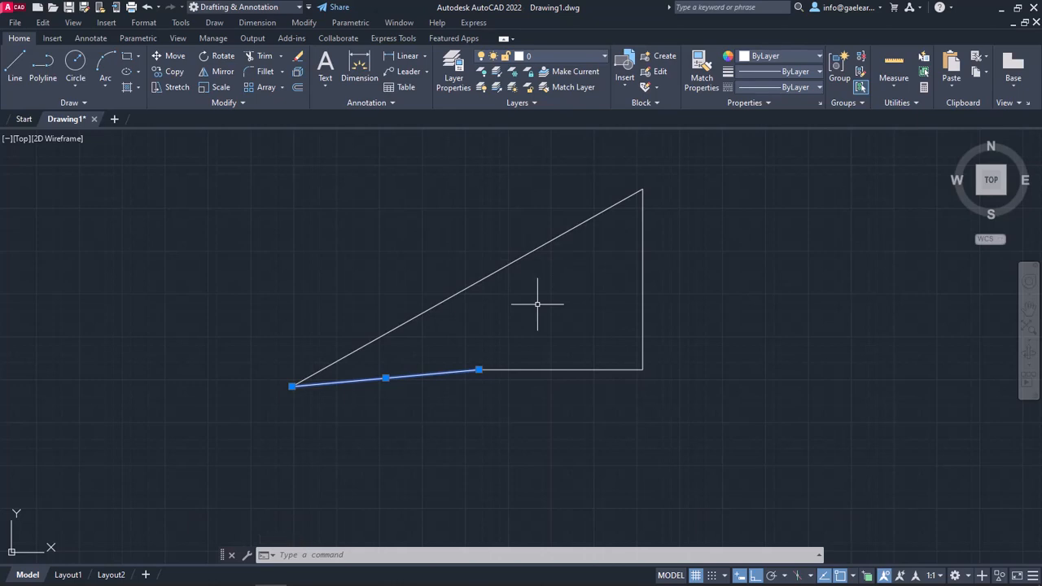
key(Escape)
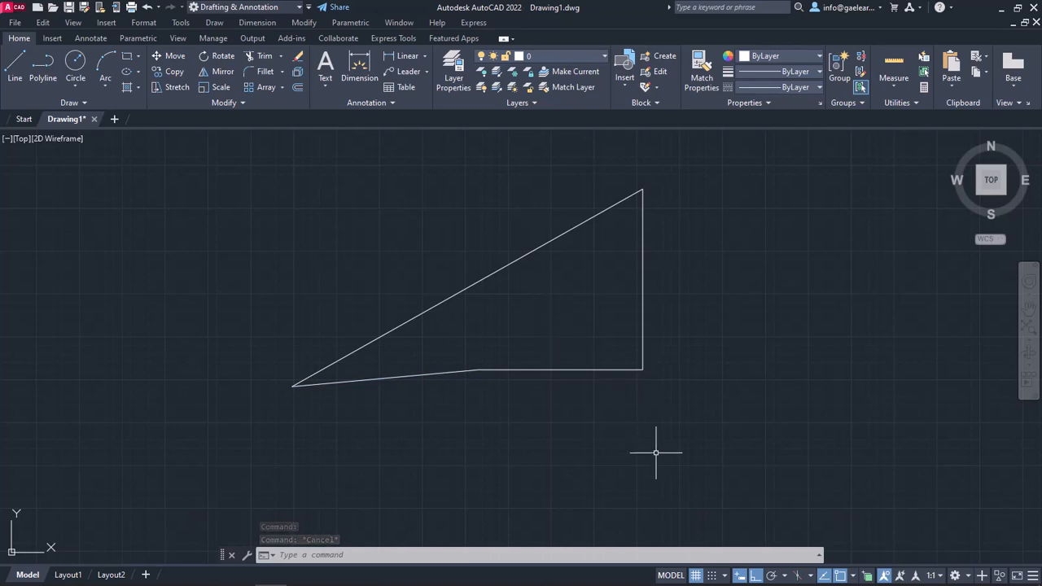
key(ctrl+a)
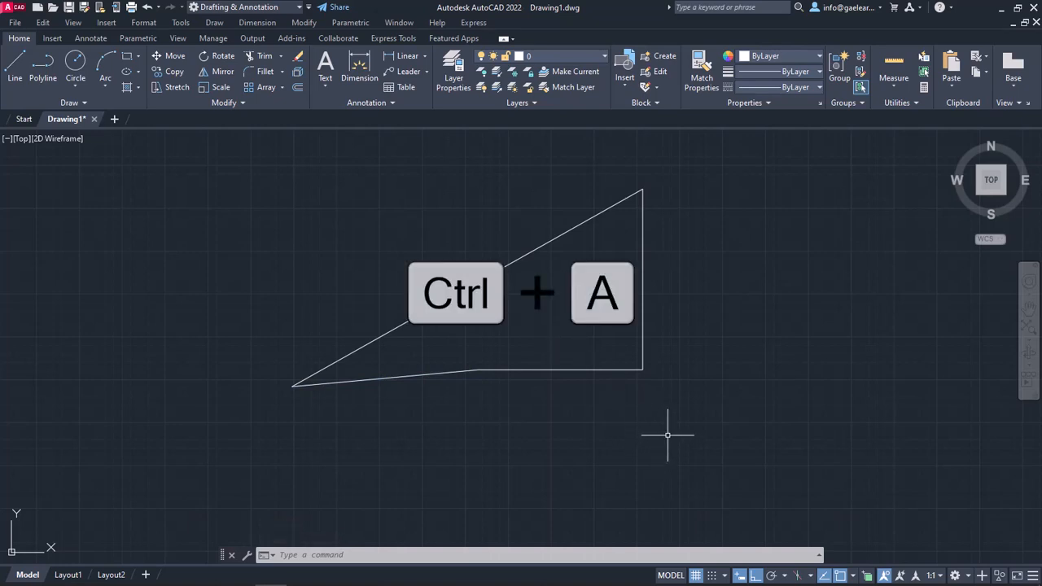
key(Delete)
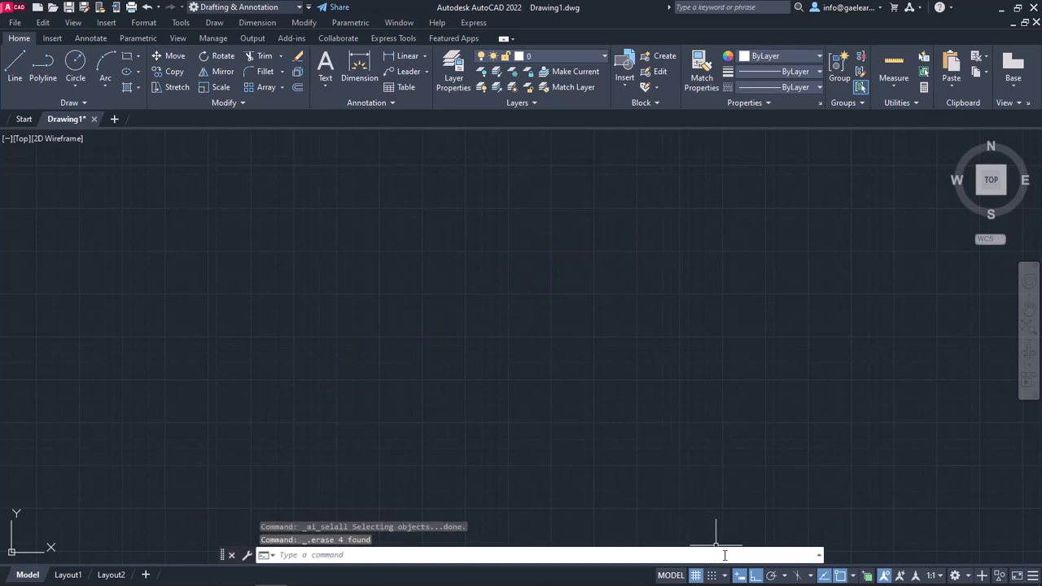
click(753, 576)
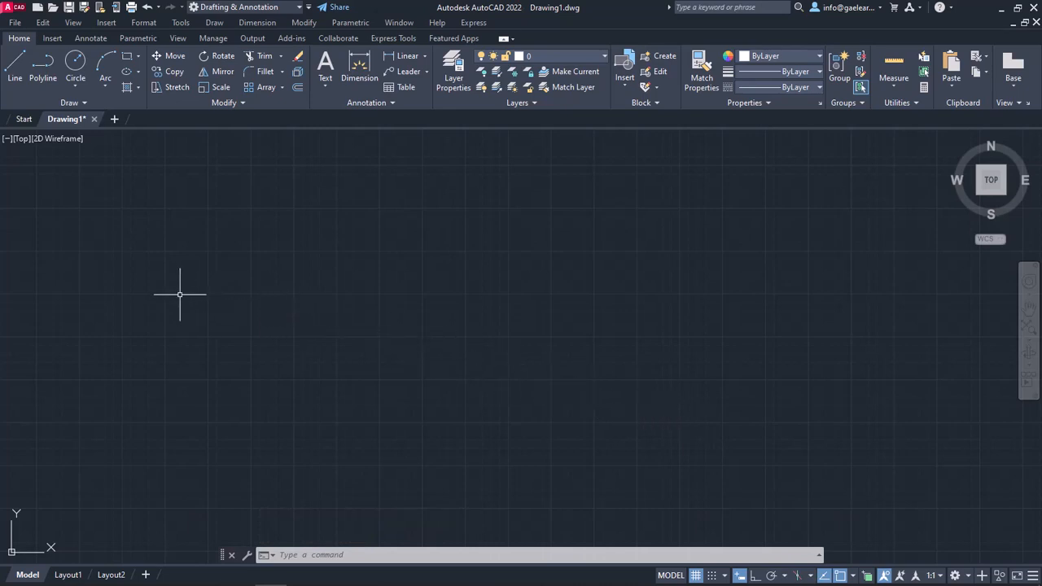
Draw a line segment 5 units long at 35° from a freely picked start point
click(11, 71)
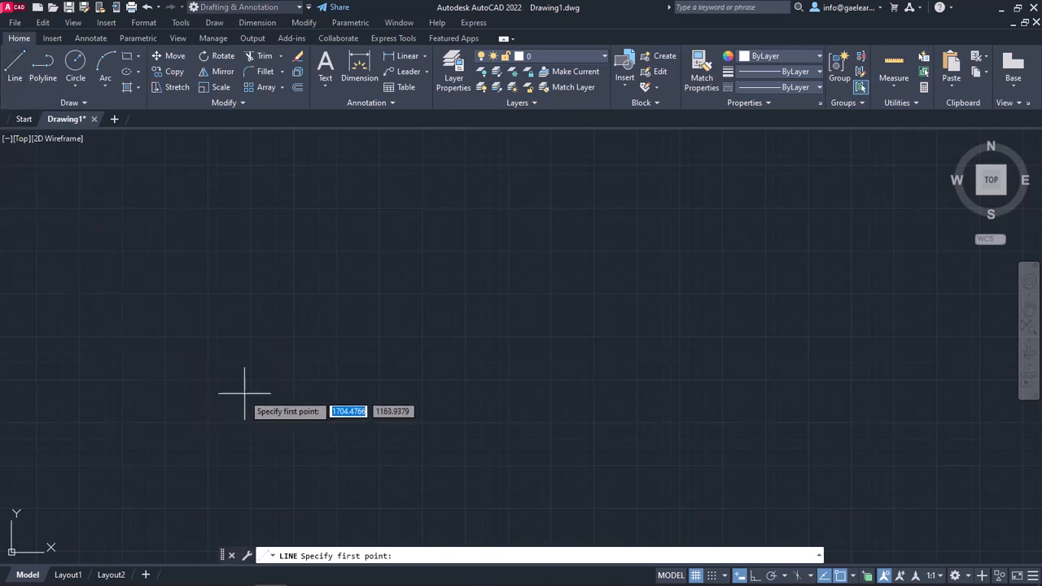
click(287, 382)
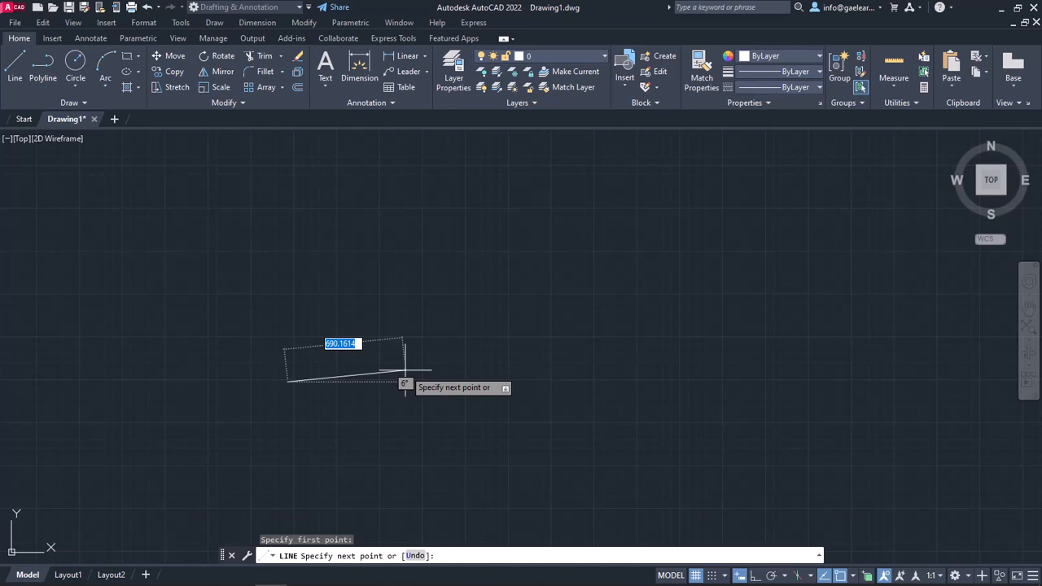
text(5)
key(Tab)
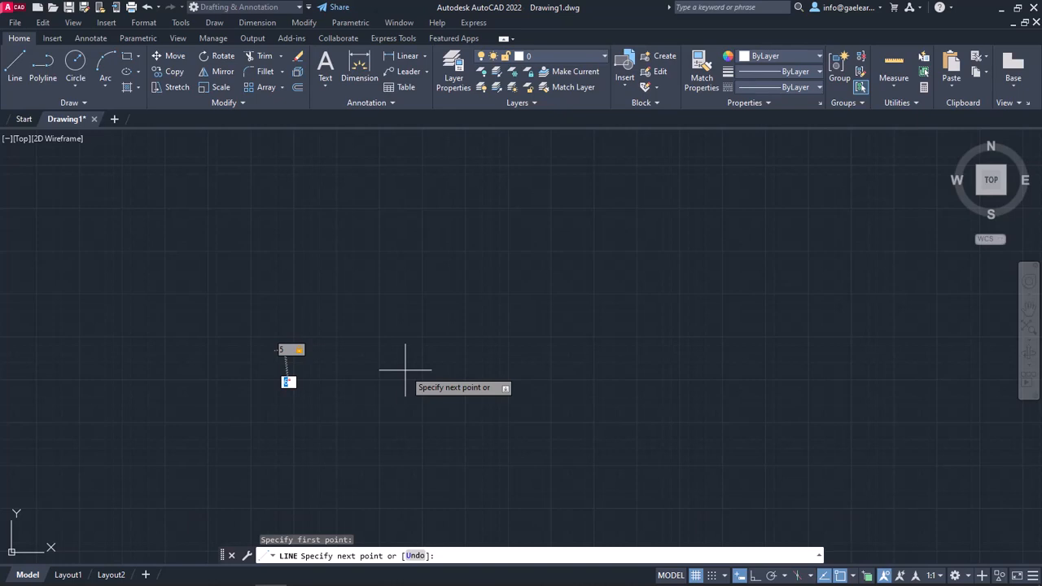
text(35)
key(Return)
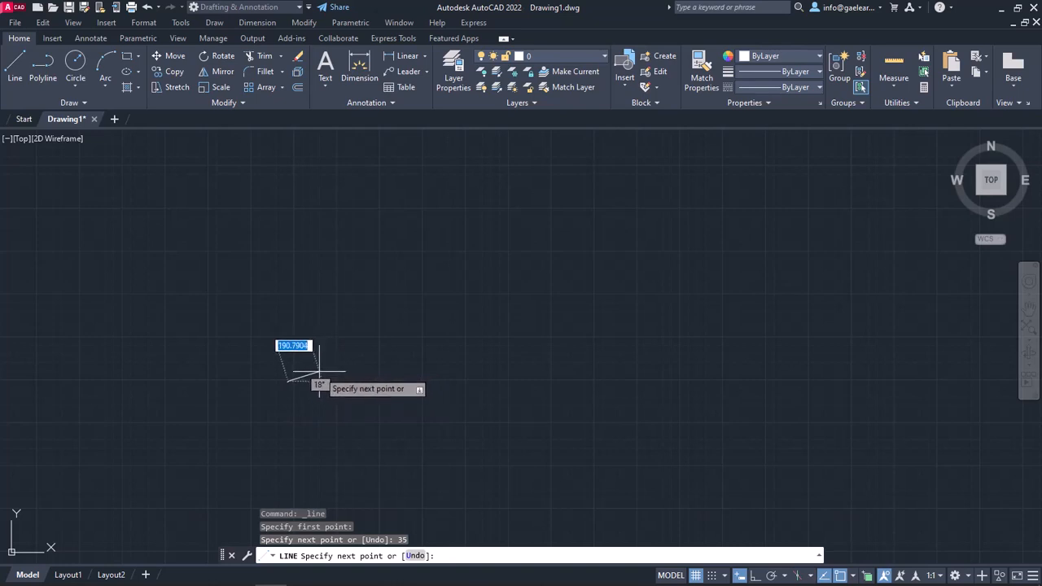
Continue from the end of the first segment with a second segment 6 units long at 30°, and end the line
scroll(285, 378, up, 6)
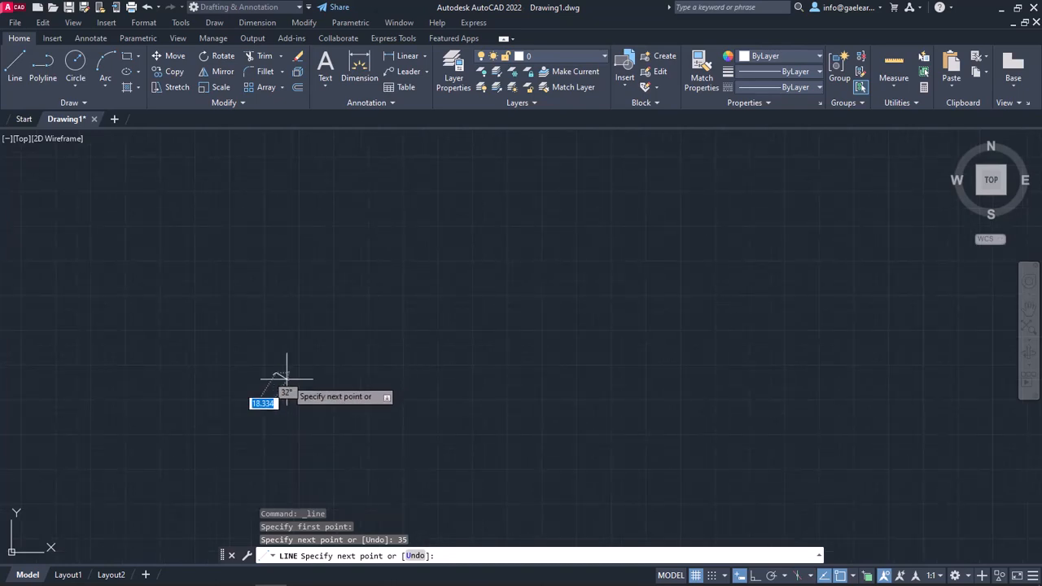
scroll(275, 371, up, 6)
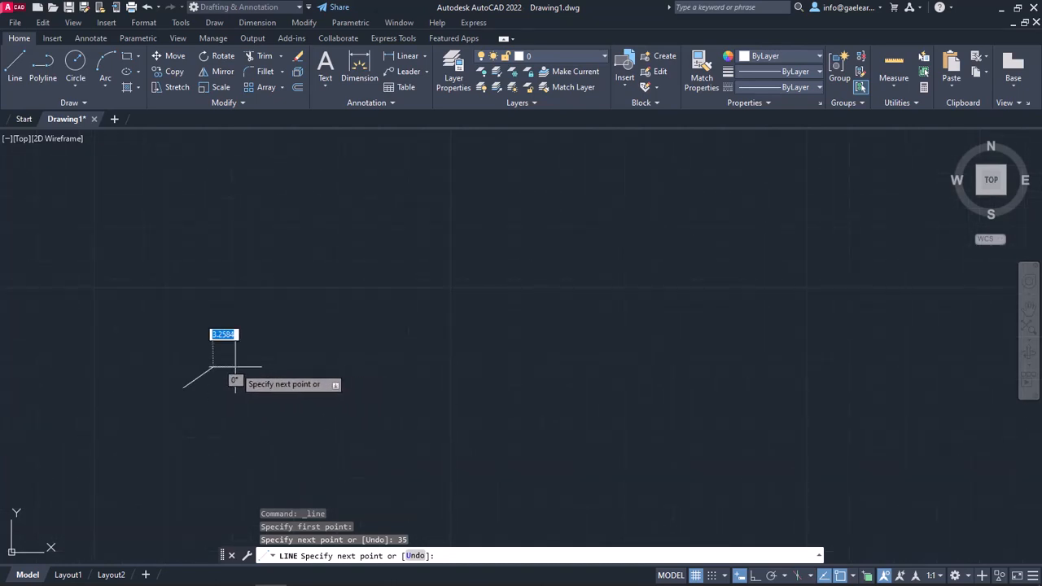
mouse_move(159, 382)
middle_down()
mouse_move(286, 366)
mouse_move(356, 342)
middle_up()
scroll(355, 342, up, 3)
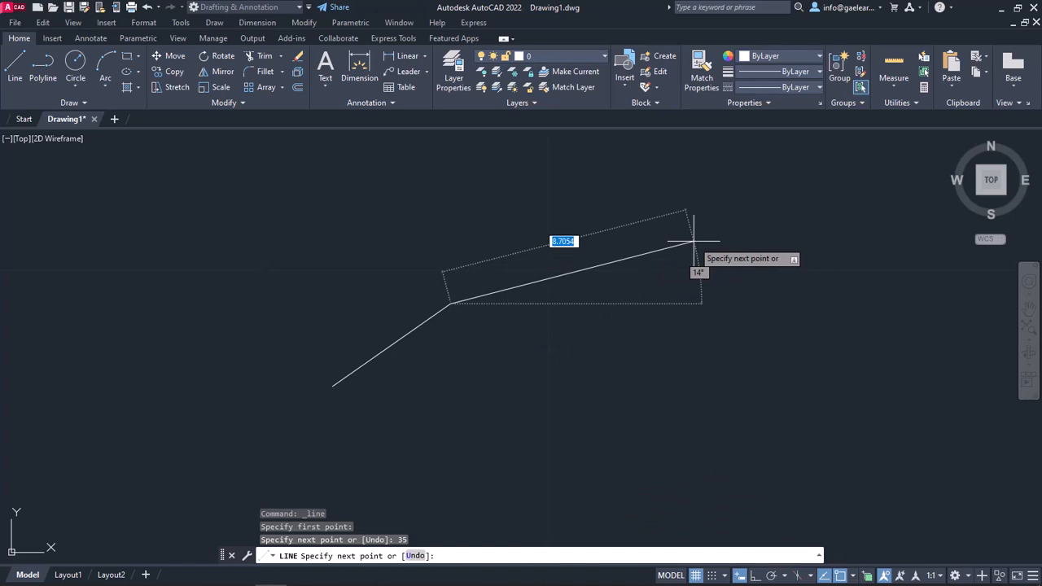
text(6)
key(Tab)
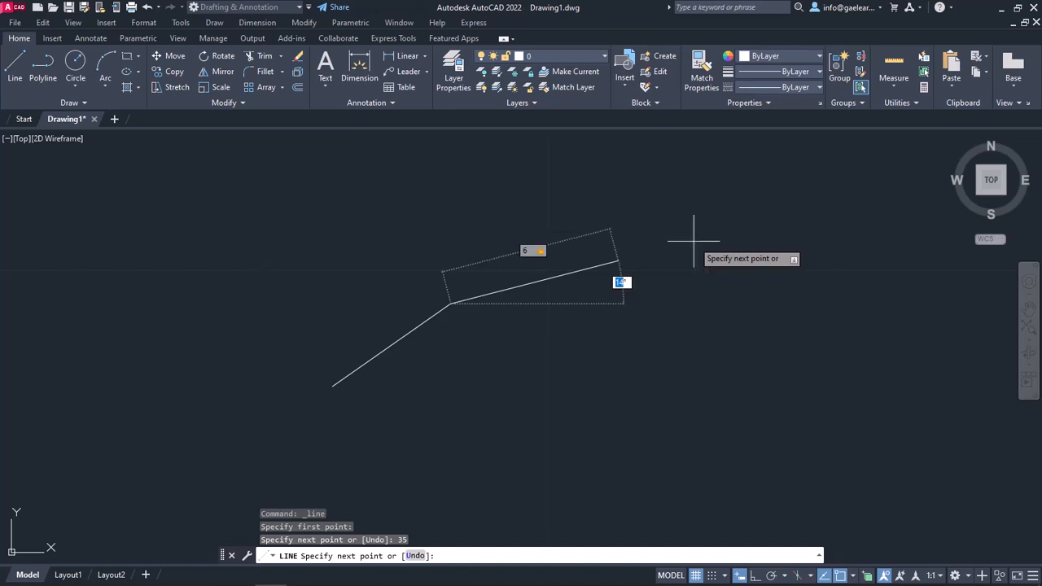
text(30)
key(Return)
key(Escape)
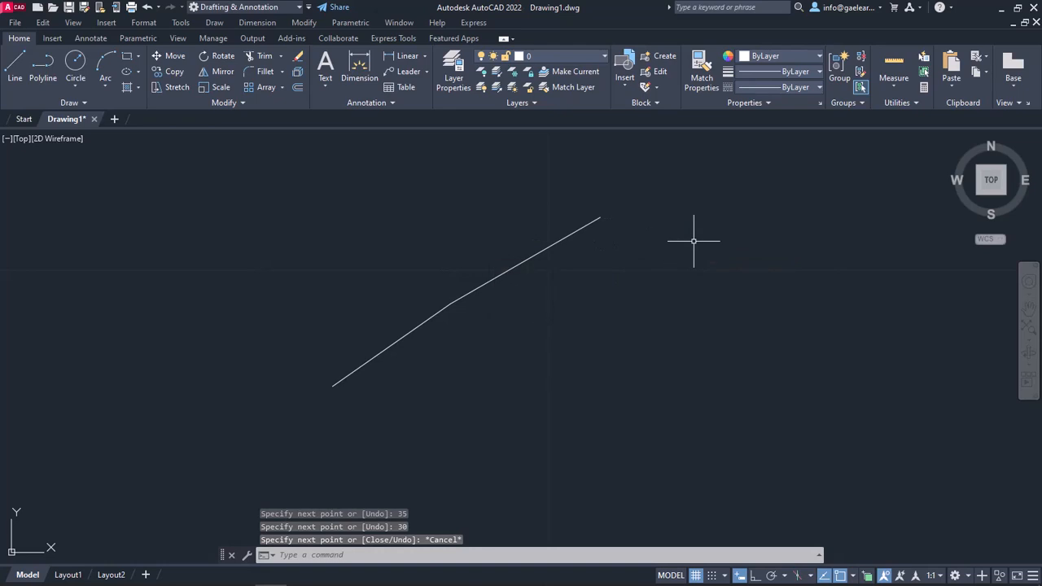
Check that 2D Object Snap is available among the drafting aids and review its list of snap modes
click(19, 69)
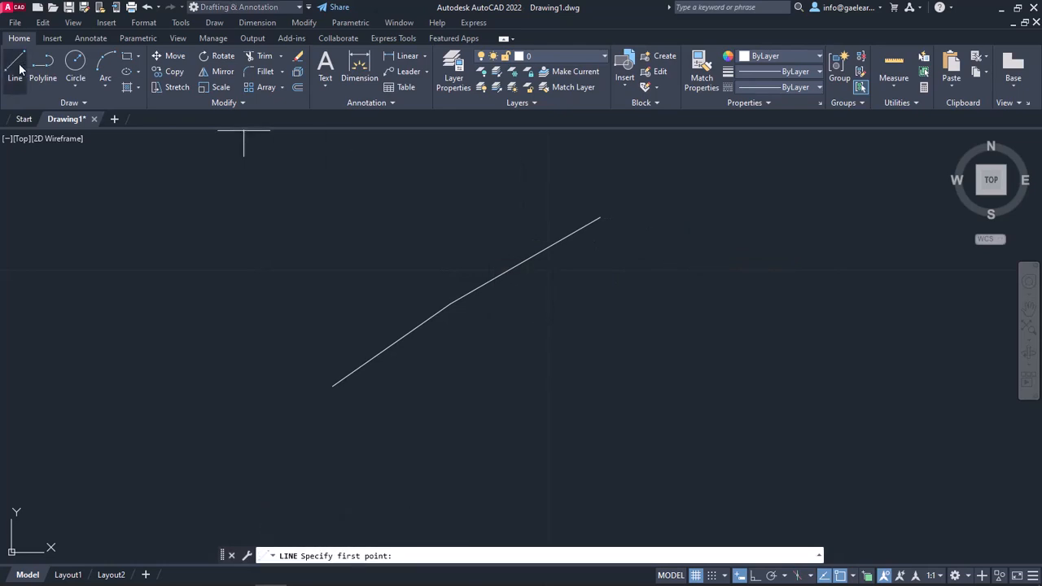
key(Escape)
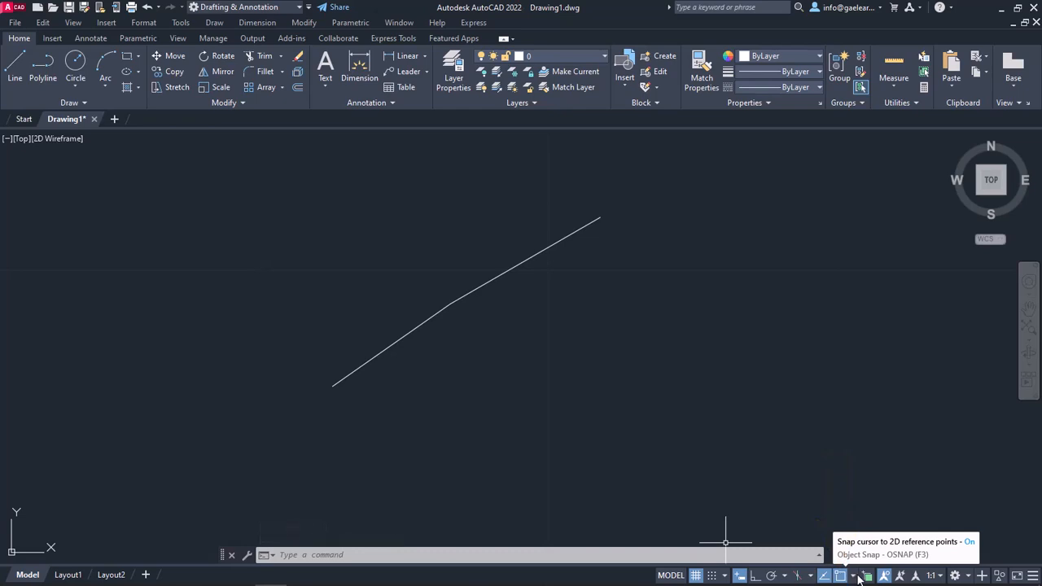
click(1033, 576)
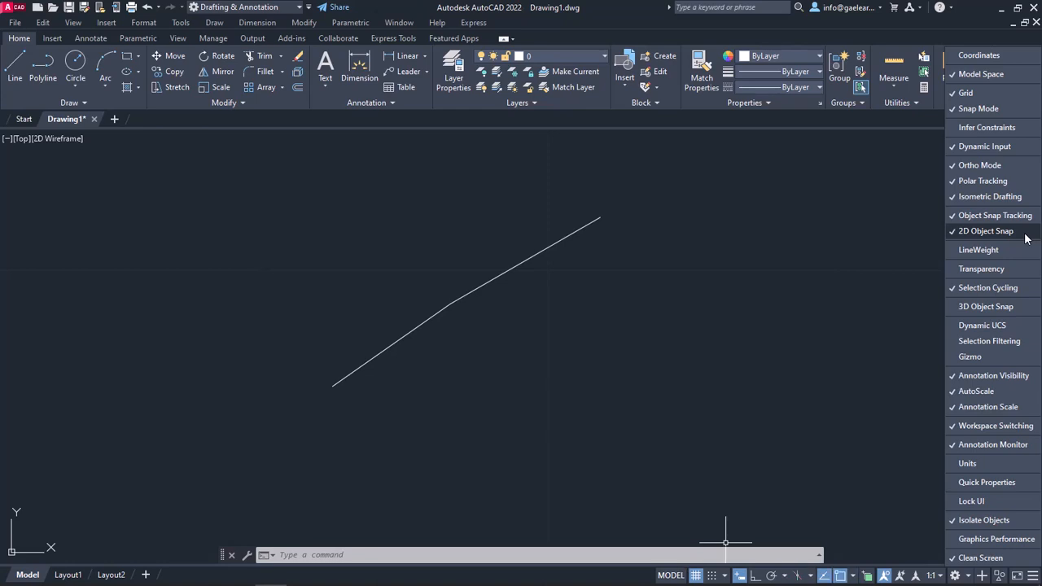
click(847, 537)
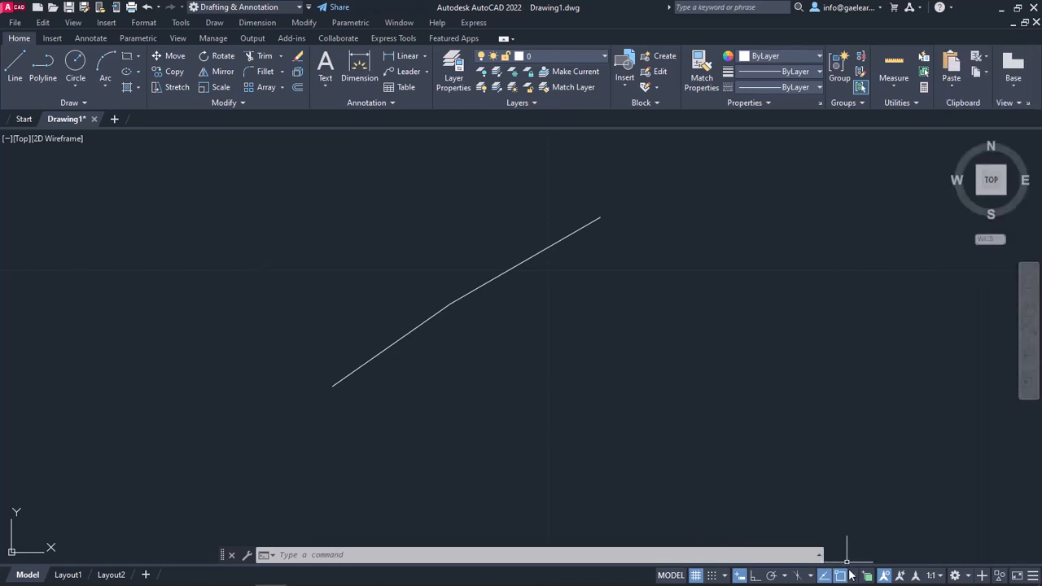
click(855, 576)
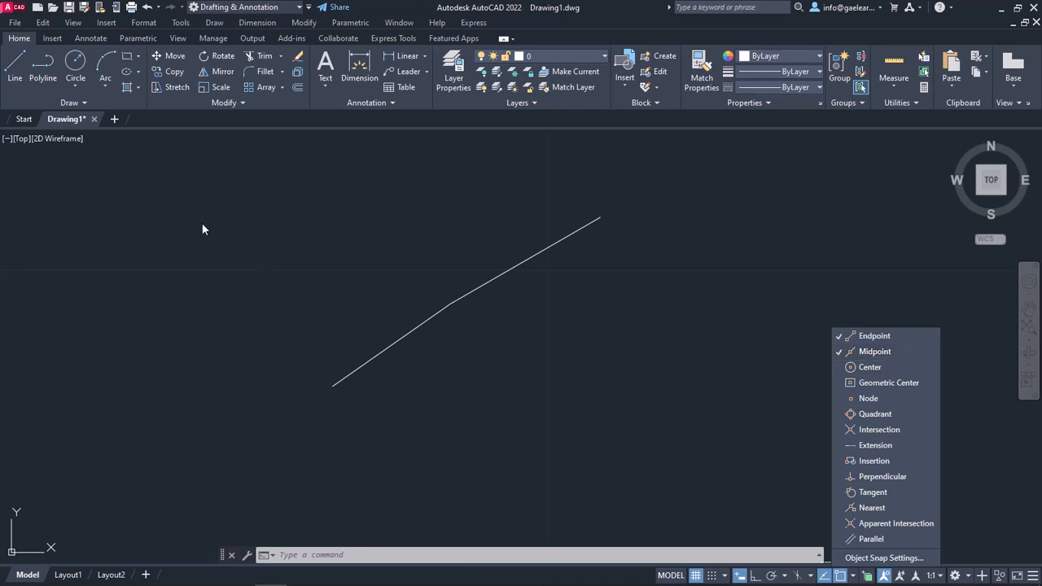
Draw a horizontal line 3 units long at 0° from the upper endpoint of the 30° segment, and end the line
click(13, 77)
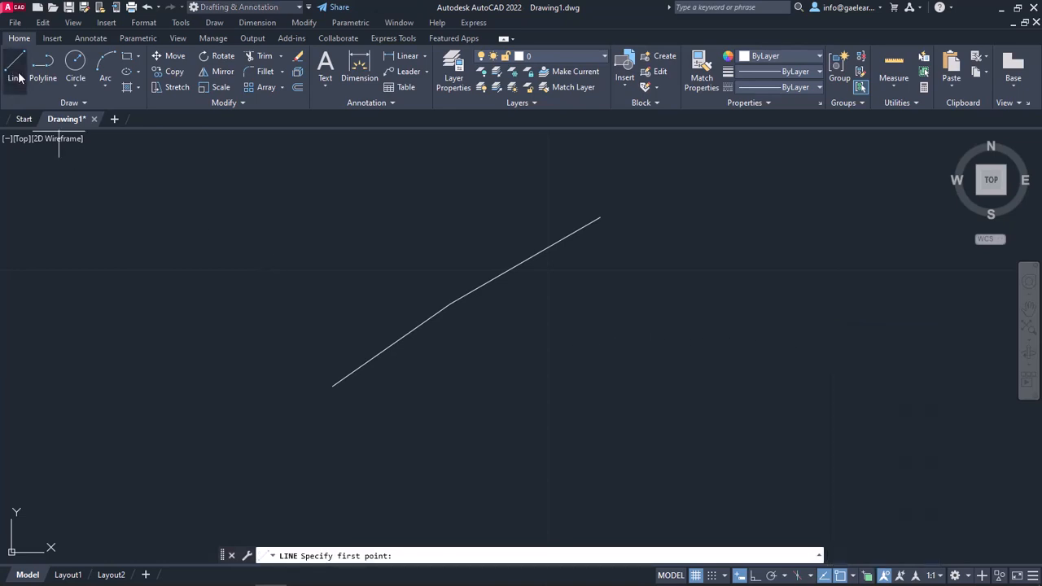
click(600, 218)
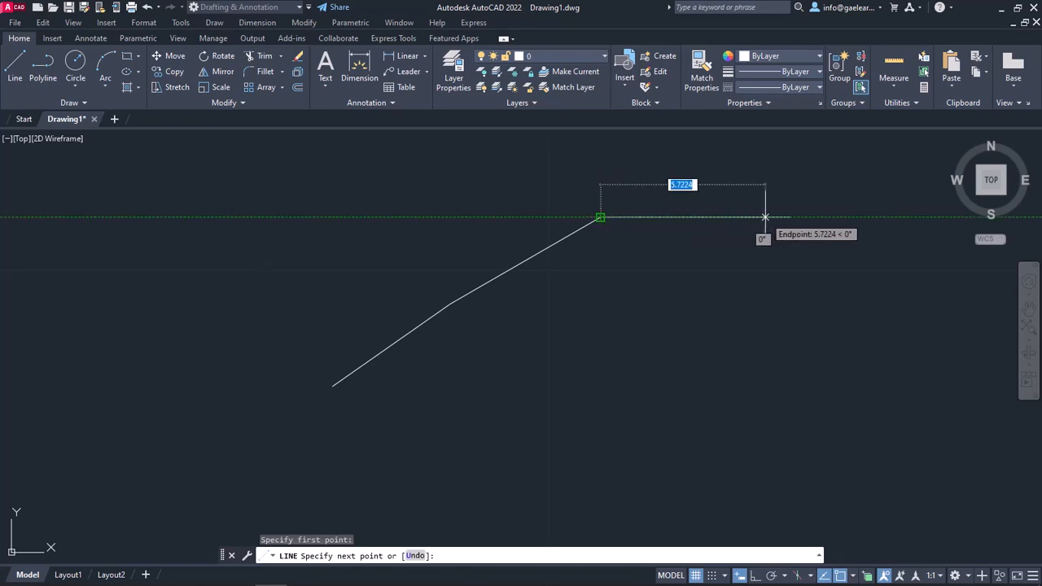
text(3)
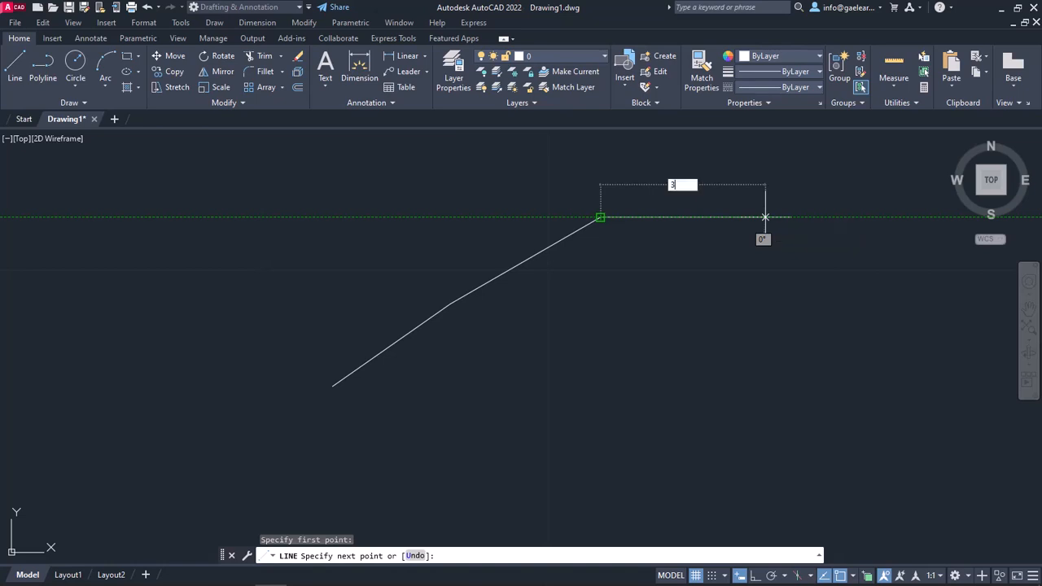
key(Return)
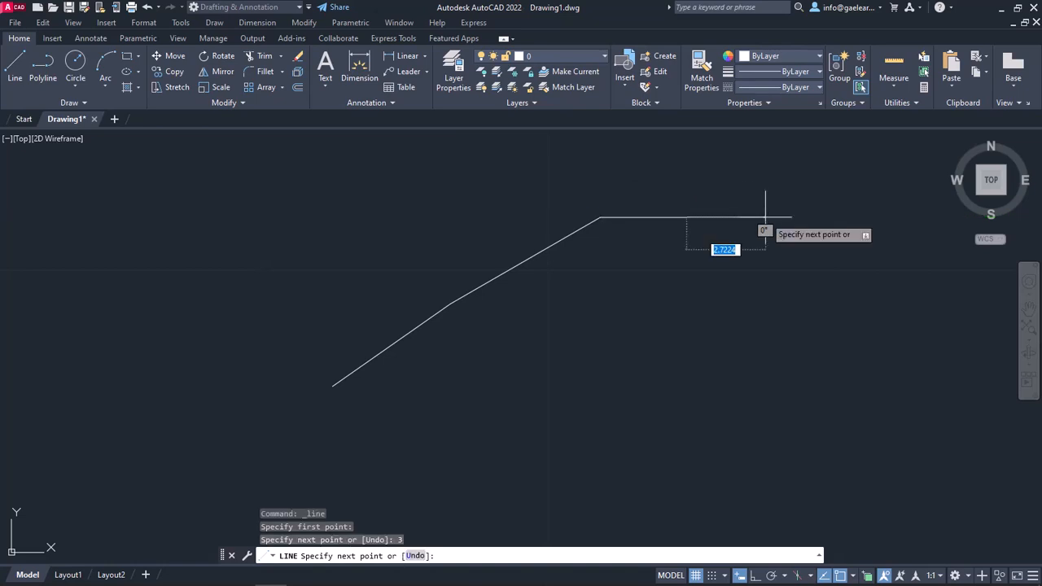
key(Return)
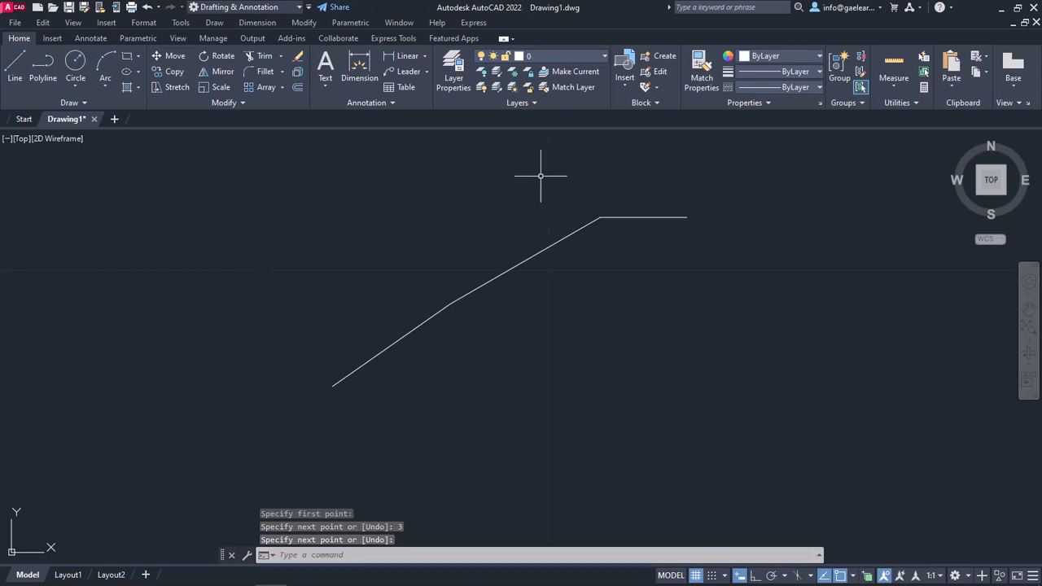
click(14, 71)
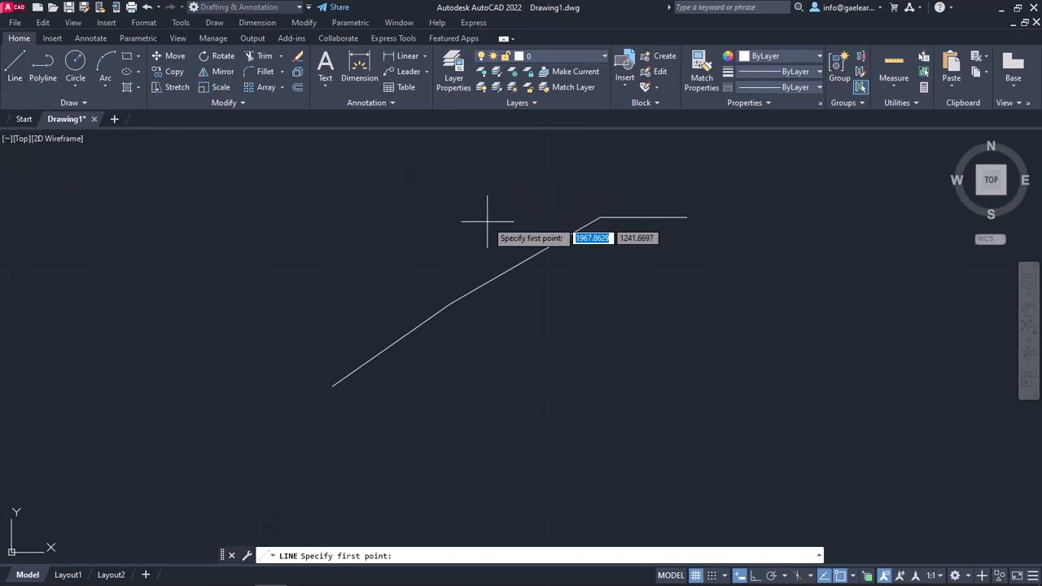
click(527, 259)
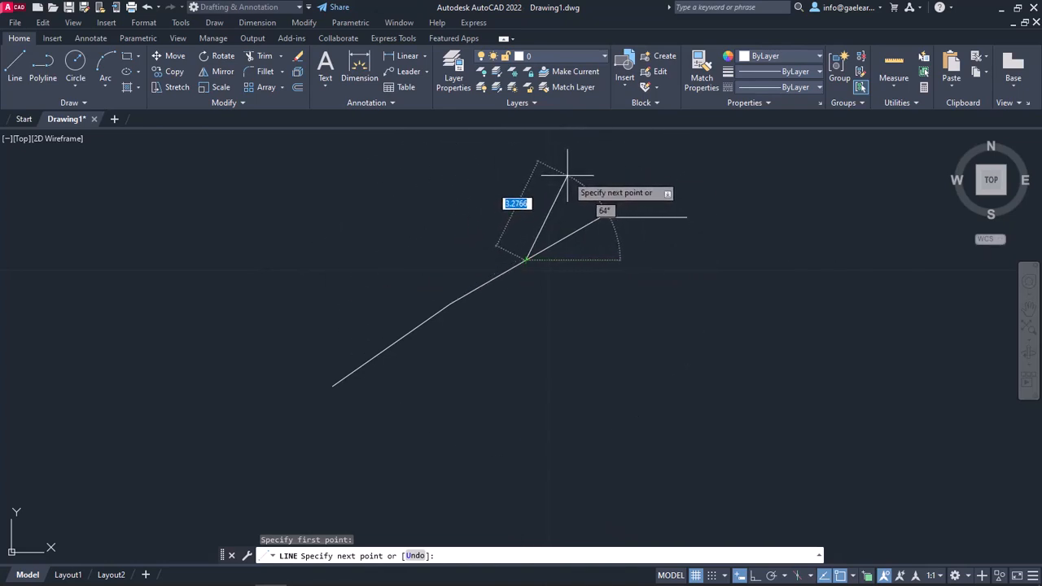
key(Escape)
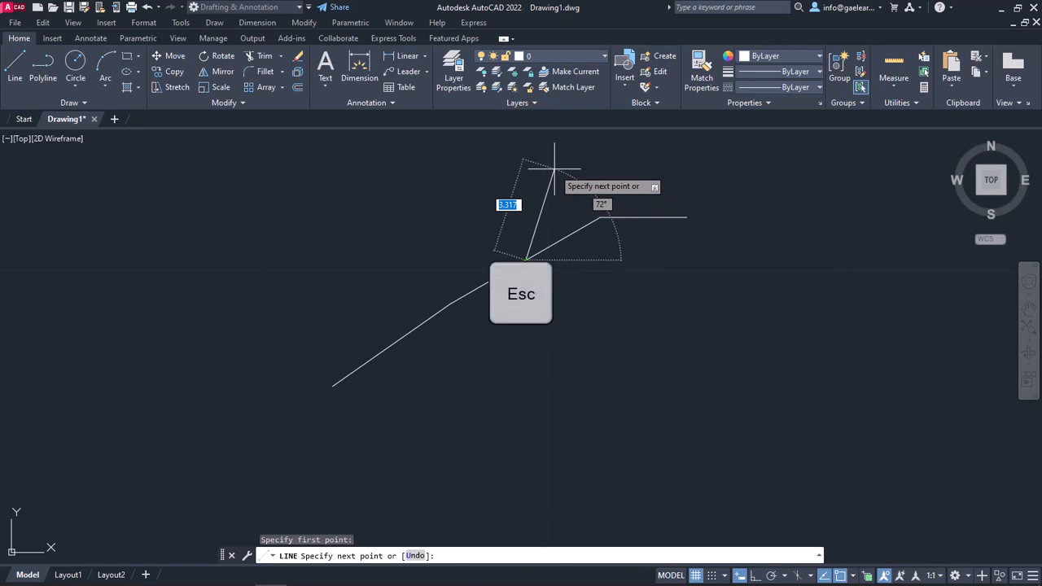